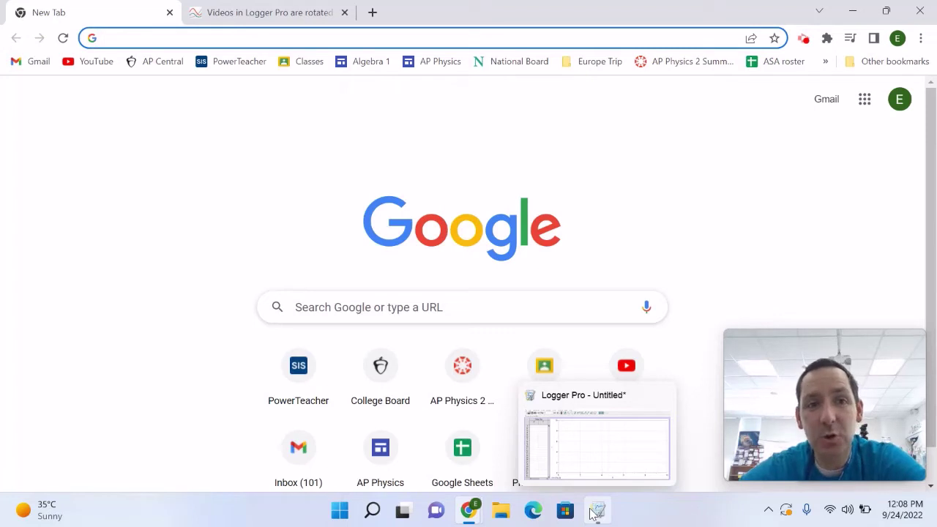
- Switch from Chrome to the untitled Logger Pro document with its empty data table and graph
click(592, 514)
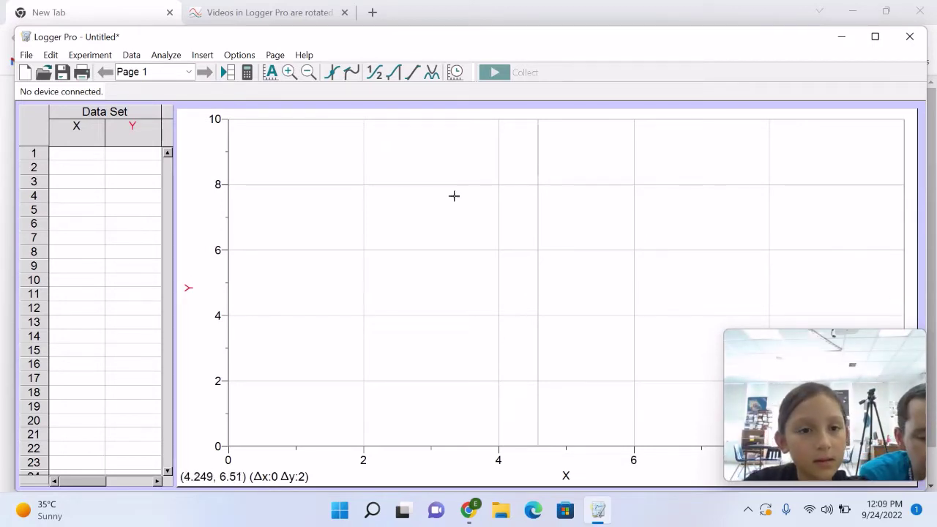
- Insert the 'Basketball drop Final' movie from the Desktop into the Logger Pro page
click(205, 58)
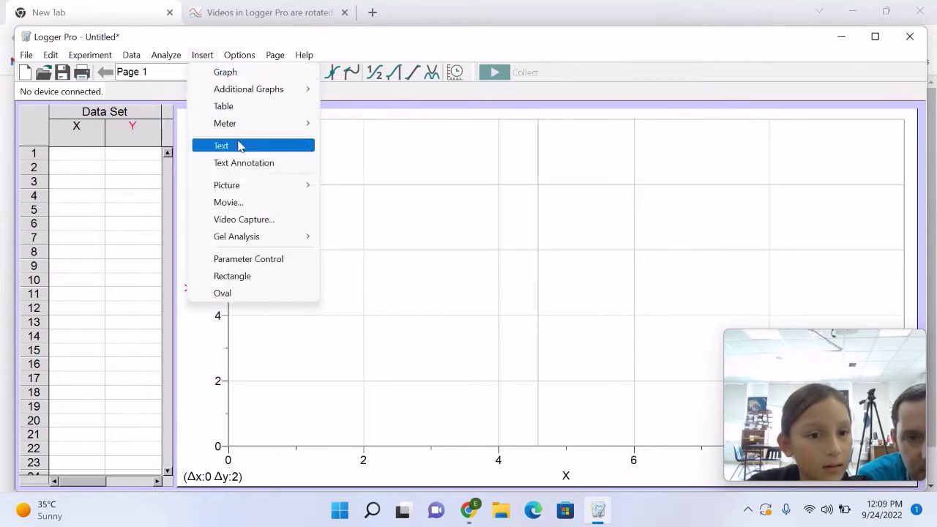
click(242, 203)
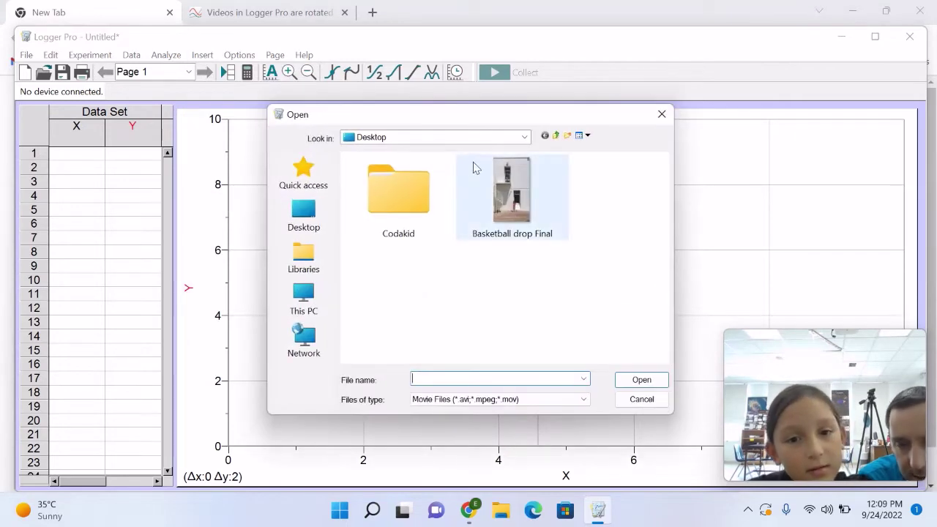
double_click(505, 185)
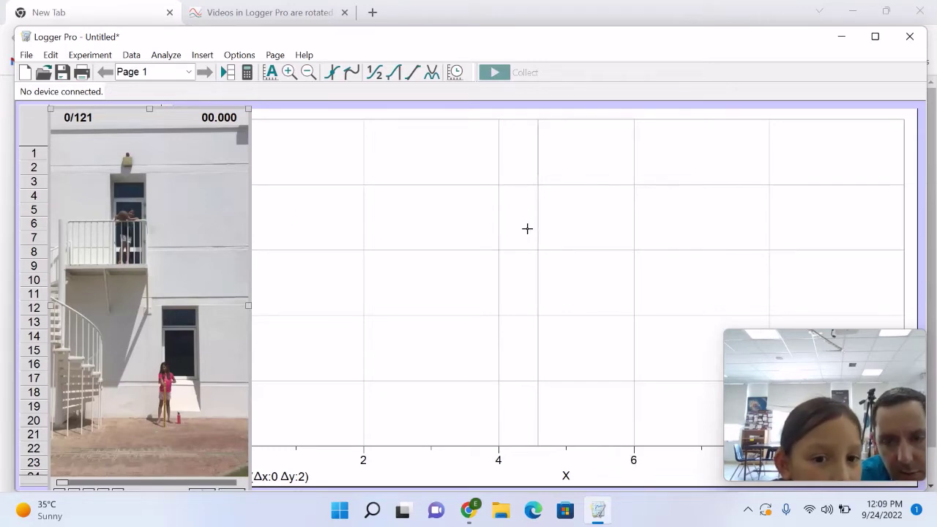
- Maximize the Logger Pro window to fill the screen
drag(527, 36, 533, 7)
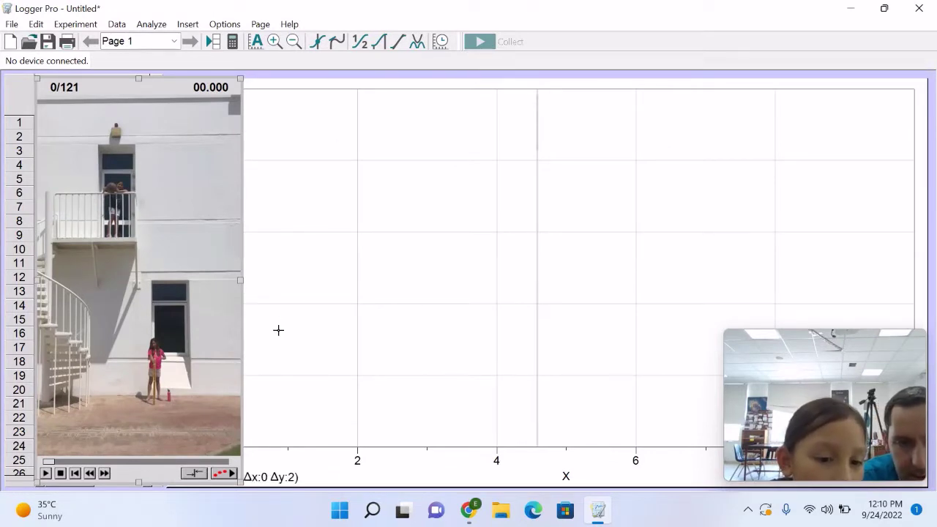
- Enable video analysis on the basketball-drop movie
click(222, 474)
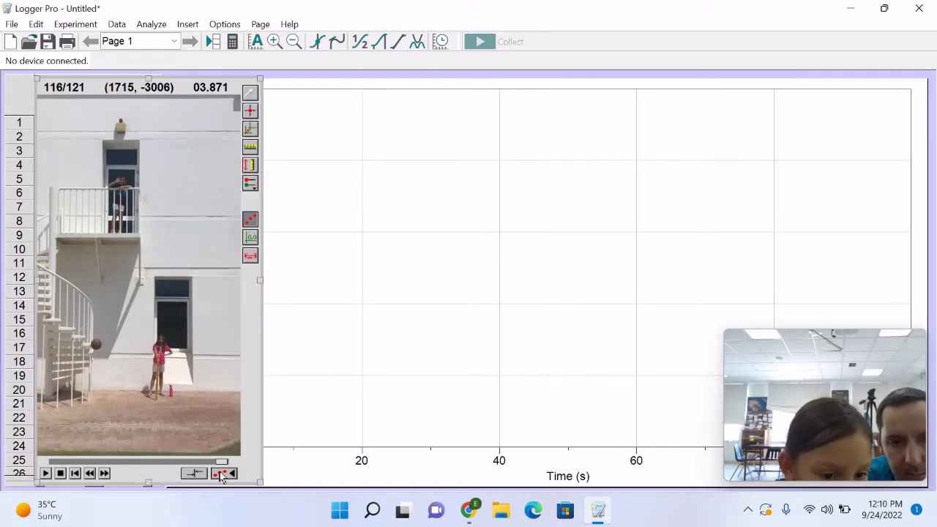
- Set the video scale so the reference line beside the girl equals 1 m
click(251, 147)
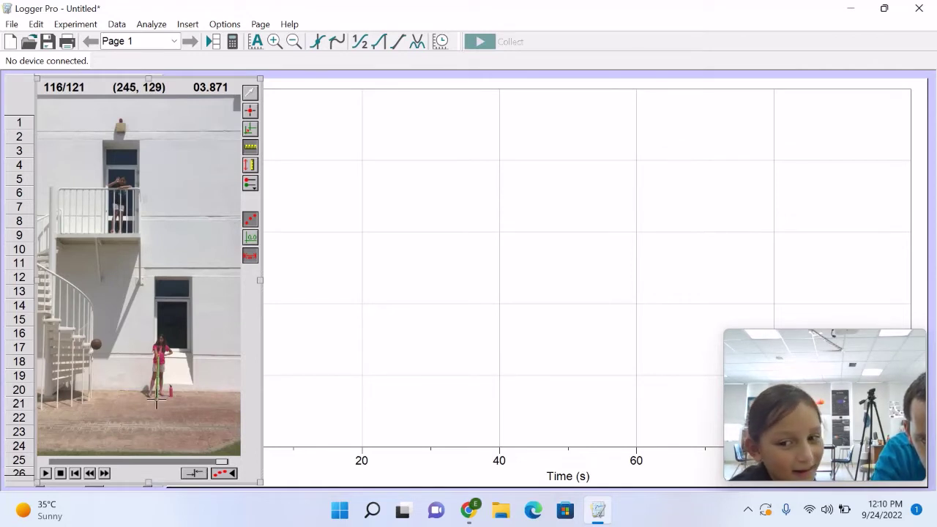
drag(156, 399, 158, 402)
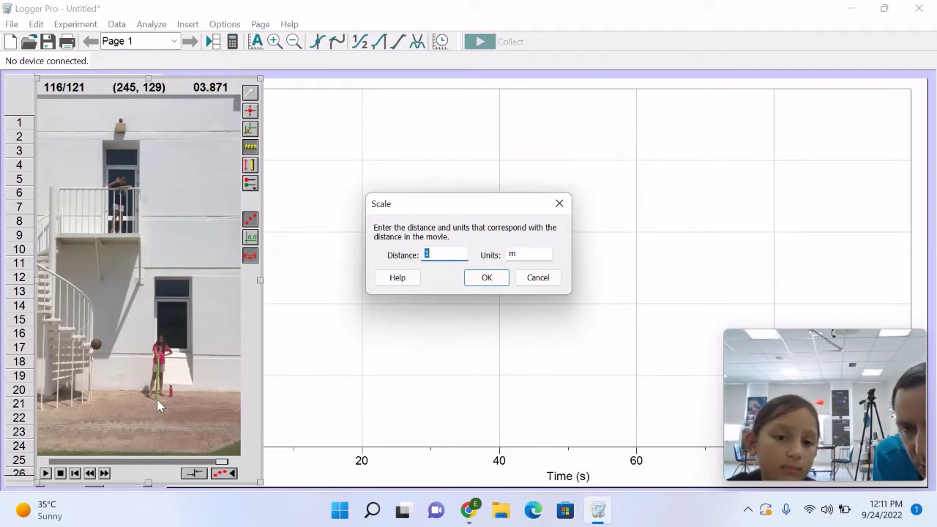
click(483, 278)
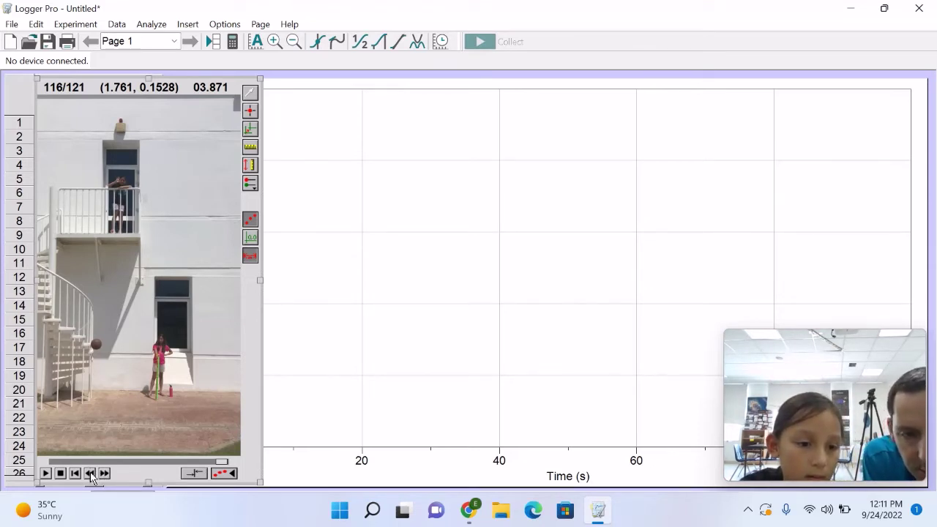
- Step the movie backward repeatedly toward the moment the ball is released
click(90, 474)
click(89, 474)
click(89, 473)
click(89, 474)
click(90, 474)
click(89, 473)
click(90, 473)
click(89, 474)
click(90, 474)
click(89, 474)
click(90, 474)
click(89, 473)
click(90, 474)
double_click(89, 474)
click(89, 474)
double_click(89, 474)
double_click(89, 474)
double_click(89, 474)
click(89, 474)
double_click(89, 474)
double_click(90, 473)
double_click(89, 473)
double_click(90, 474)
click(90, 474)
double_click(90, 474)
double_click(90, 474)
double_click(89, 474)
click(90, 474)
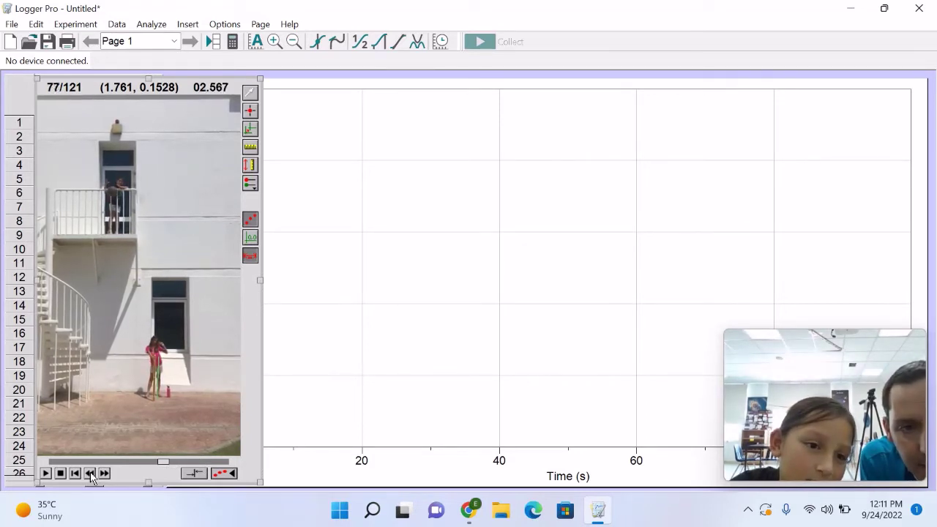
click(89, 474)
click(89, 474)
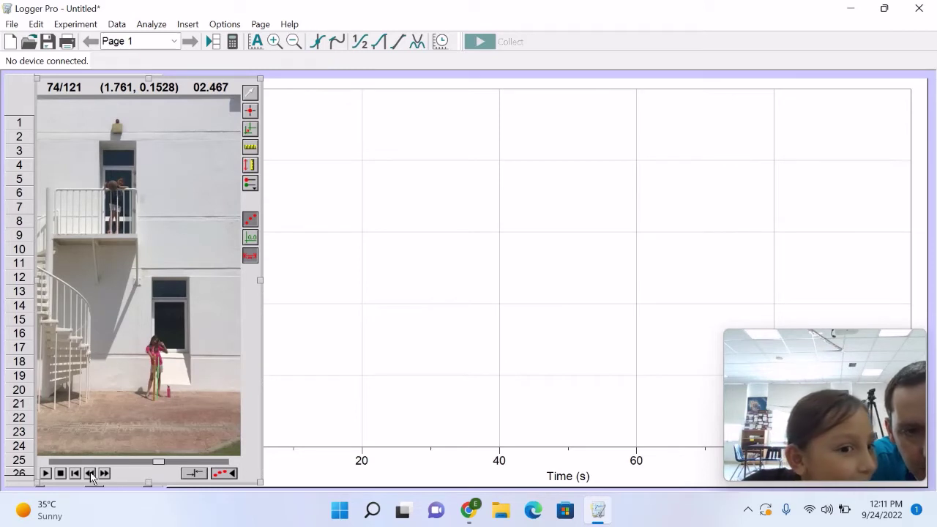
- Fine-tune frame by frame to land exactly on frame 73 (2.433 s)
click(90, 474)
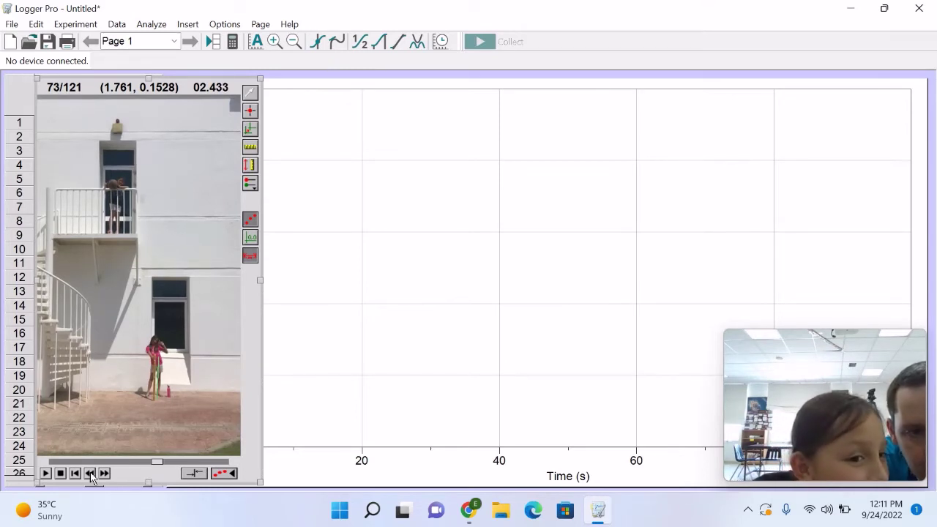
click(90, 474)
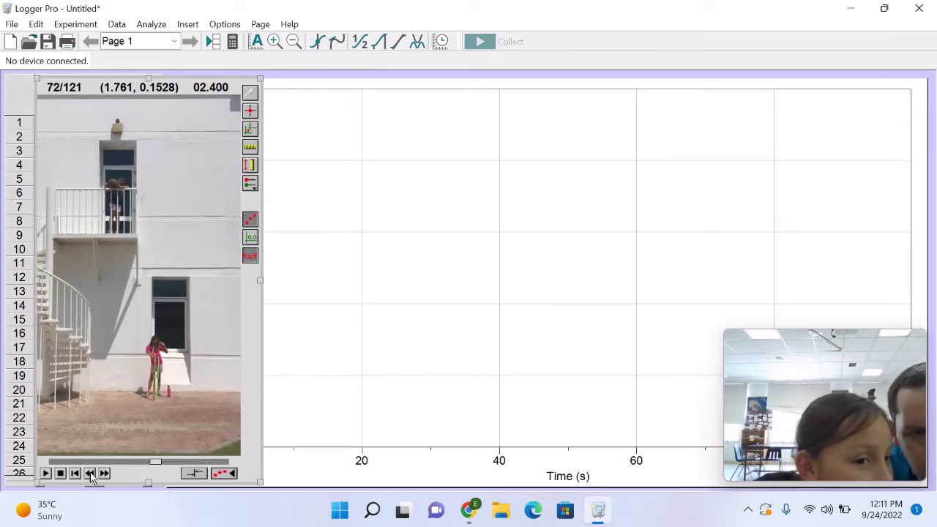
click(89, 474)
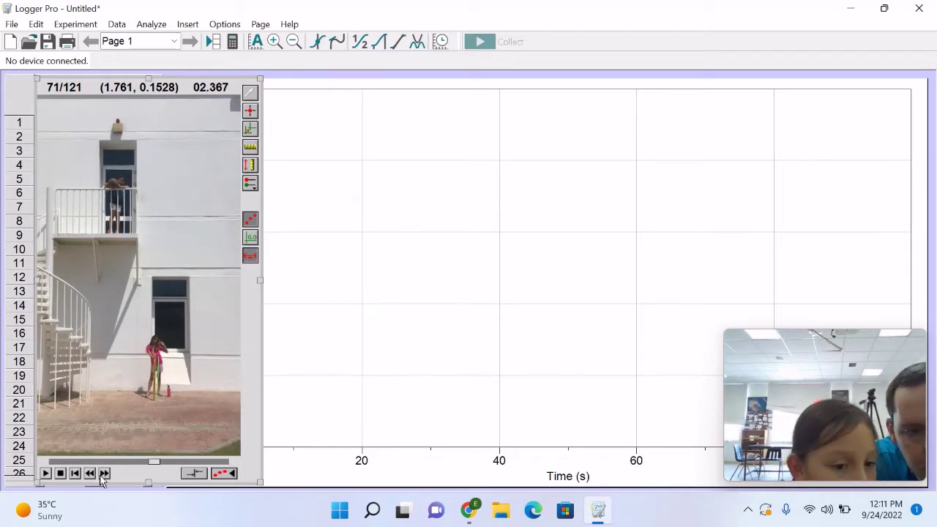
click(104, 474)
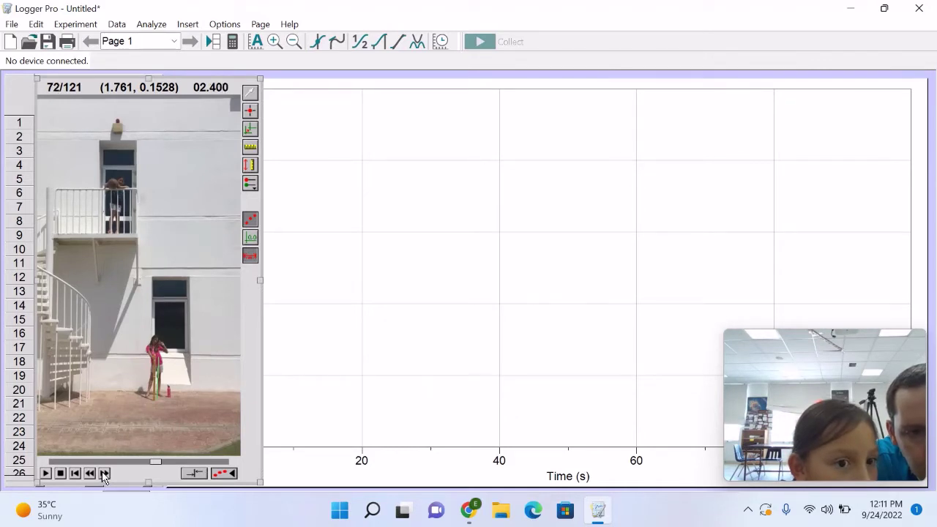
click(104, 474)
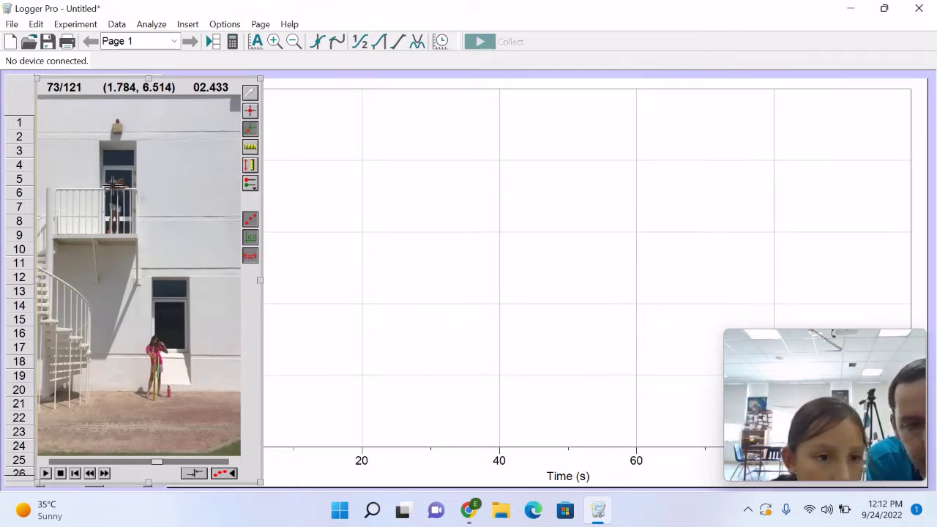
- Set the coordinate origin at the ball's release point on the balcony
click(114, 185)
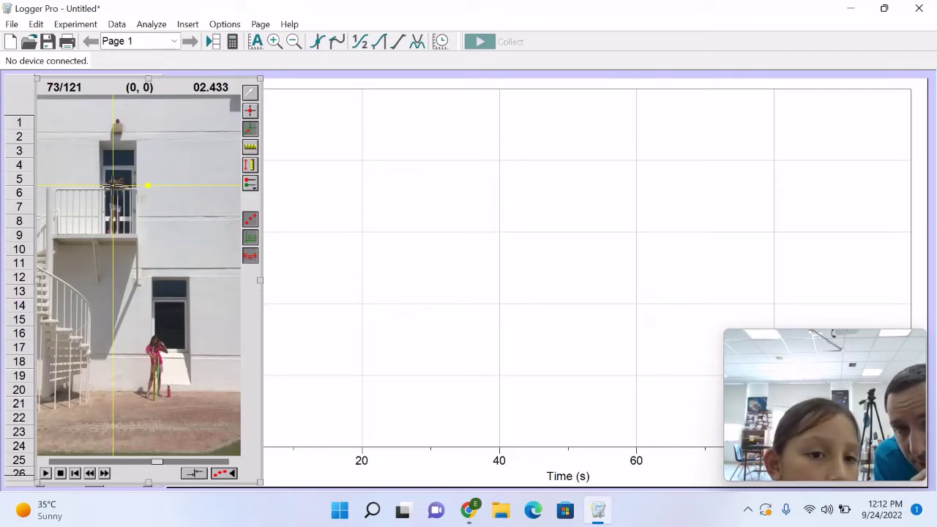
- Mark the ball's position in the current frame and in frames 74 and 75
click(250, 111)
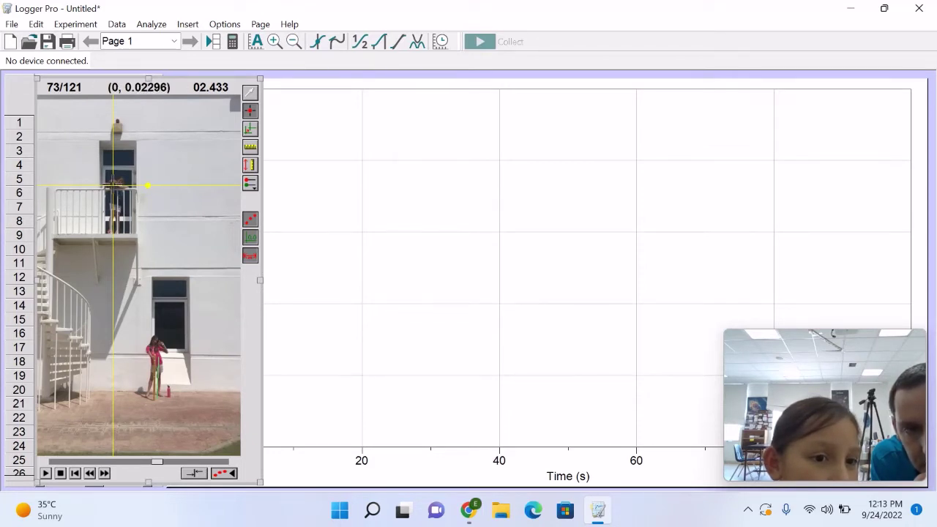
click(113, 184)
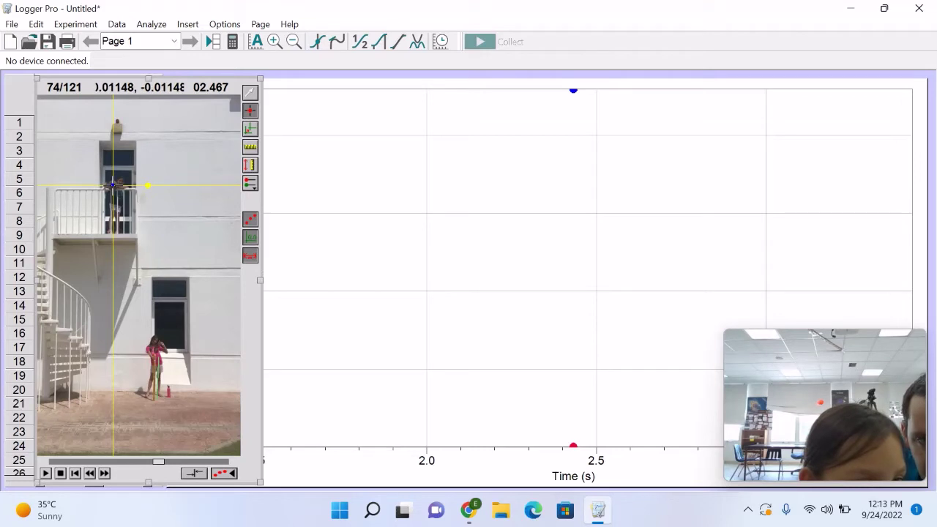
click(113, 185)
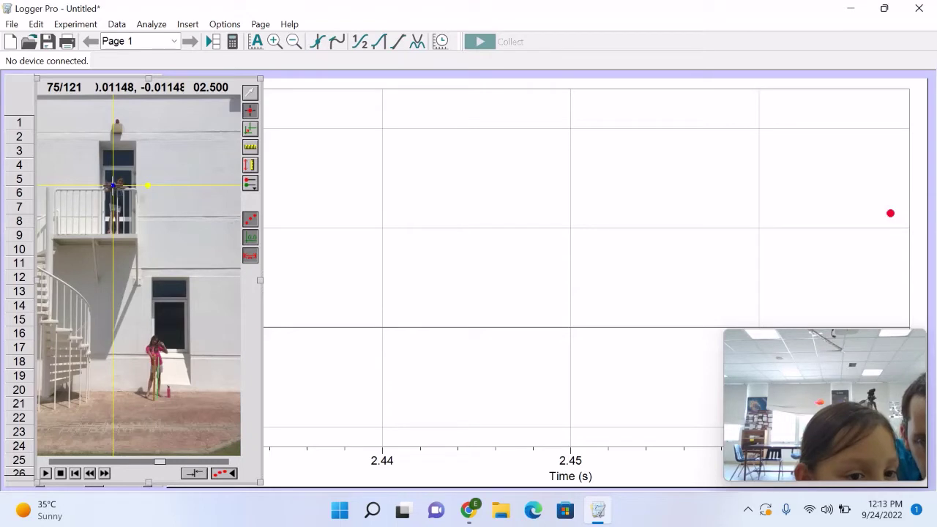
click(114, 184)
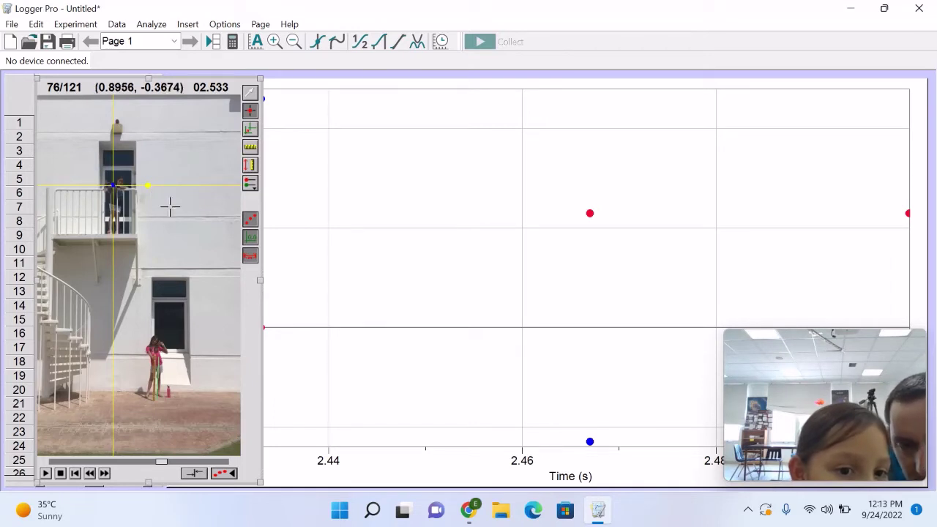
- Hide the origin axes and mark the ball in each frame from 76 through 84
click(249, 238)
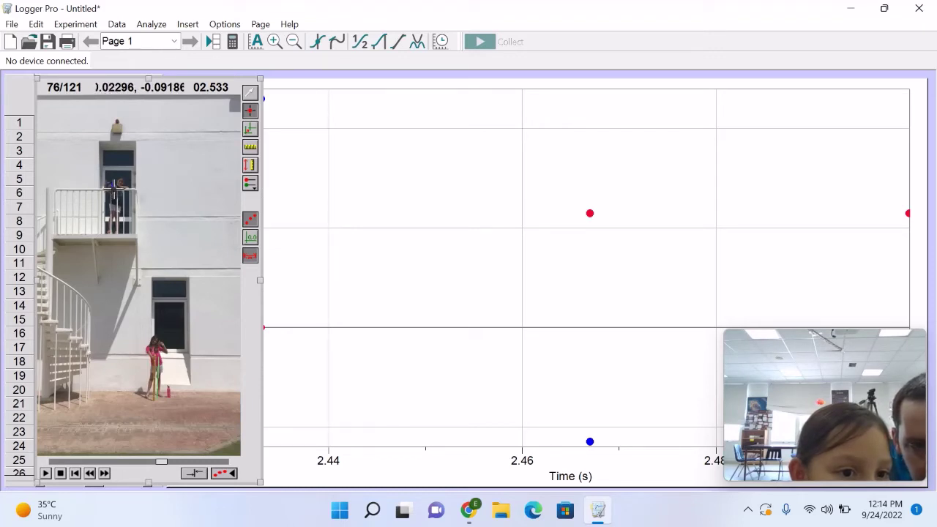
click(113, 188)
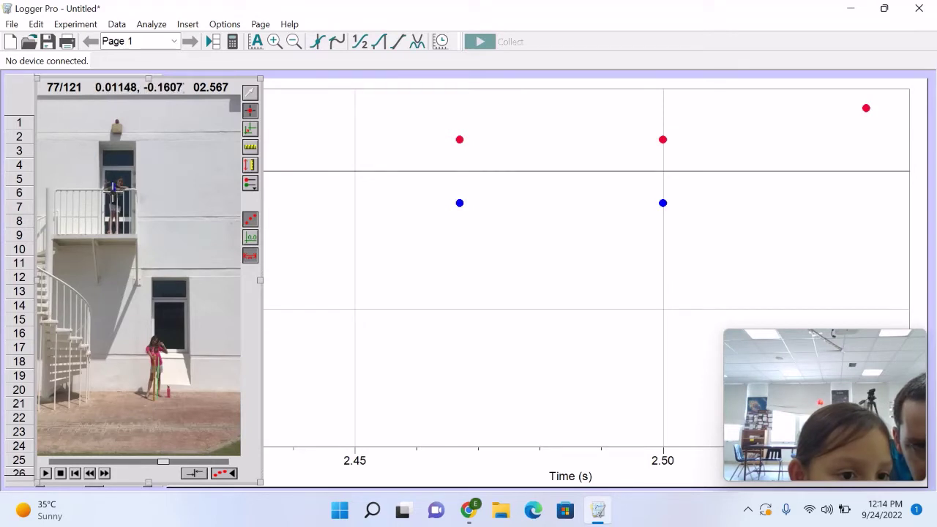
click(114, 189)
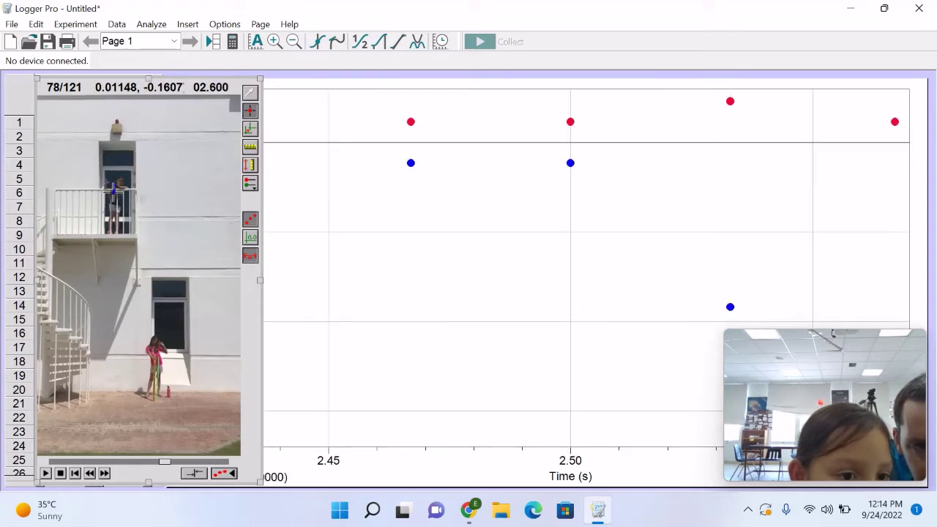
click(113, 189)
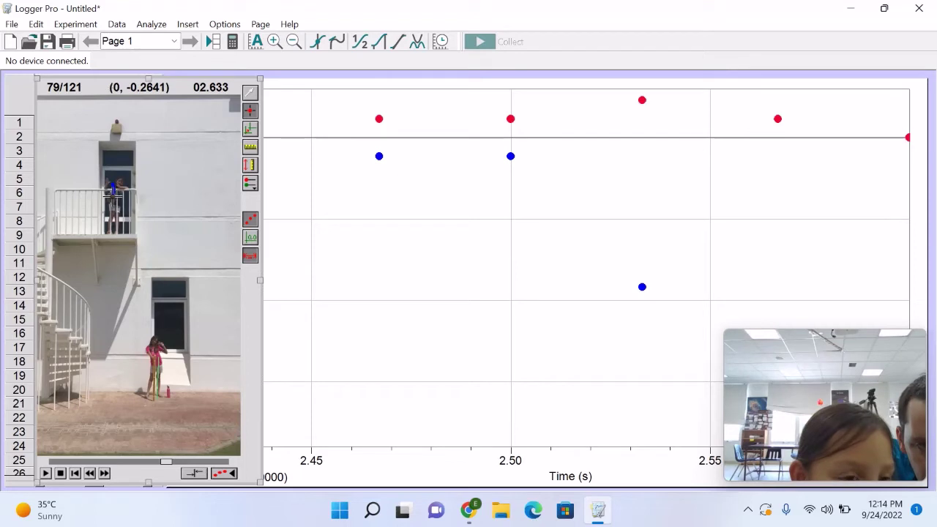
click(114, 192)
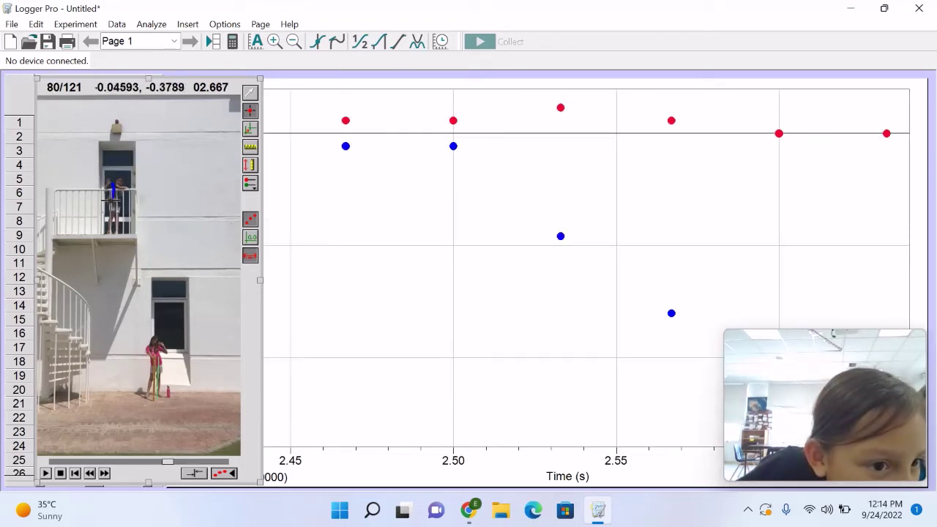
click(113, 191)
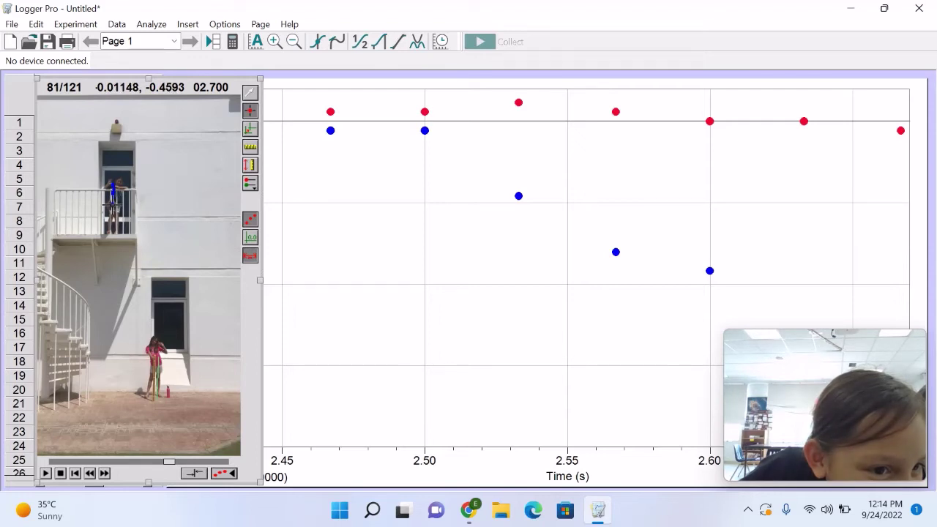
click(113, 192)
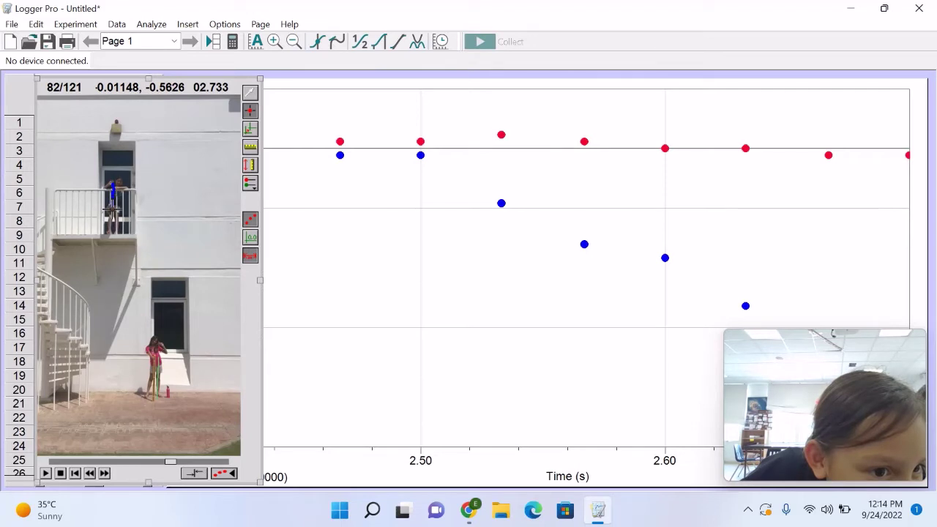
click(111, 207)
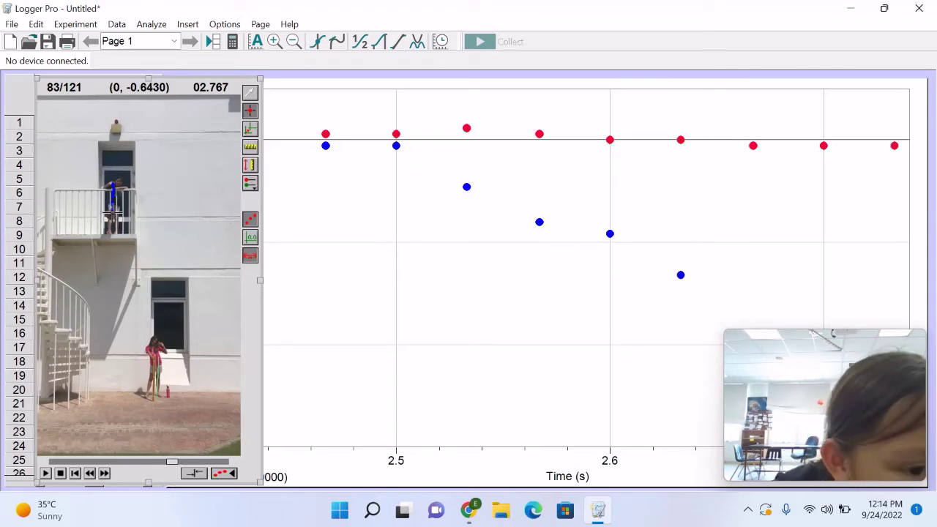
click(112, 218)
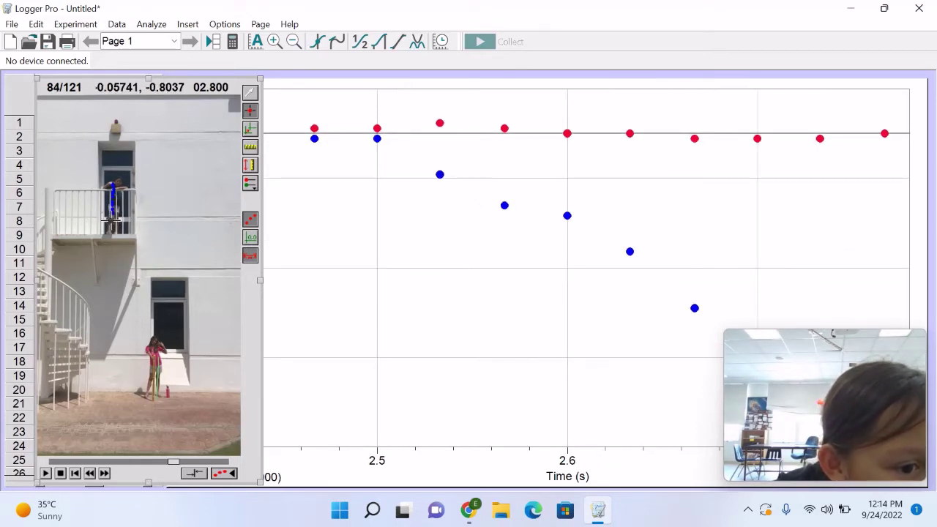
click(109, 230)
- Mark the falling ball in successive frames until it hits the ground at frame 103
click(107, 265)
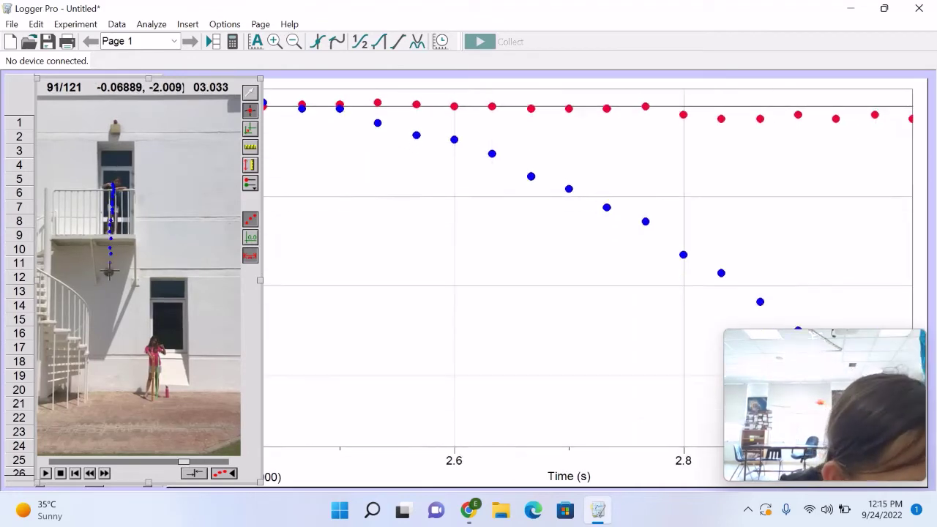
click(107, 313)
click(105, 362)
click(103, 396)
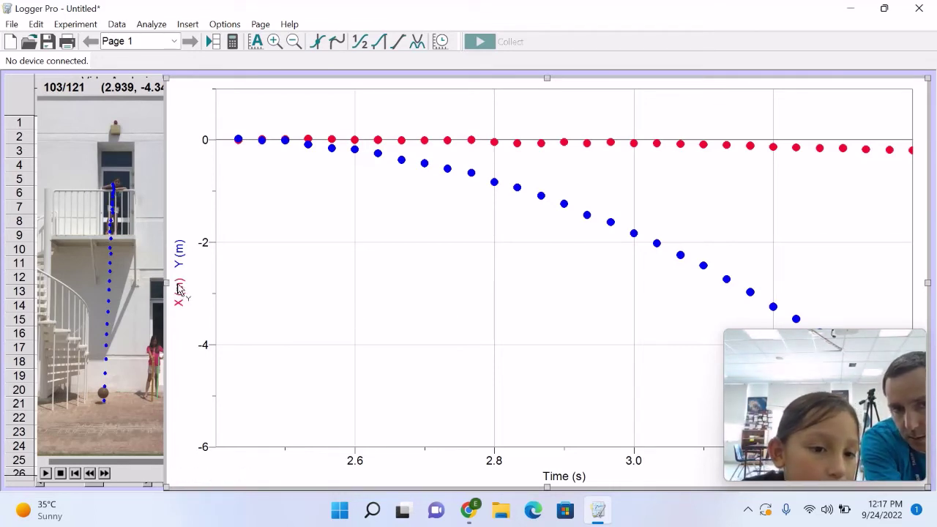
- Uncheck X (m) in the Y-axis options so only Y (m) plots against time
click(180, 290)
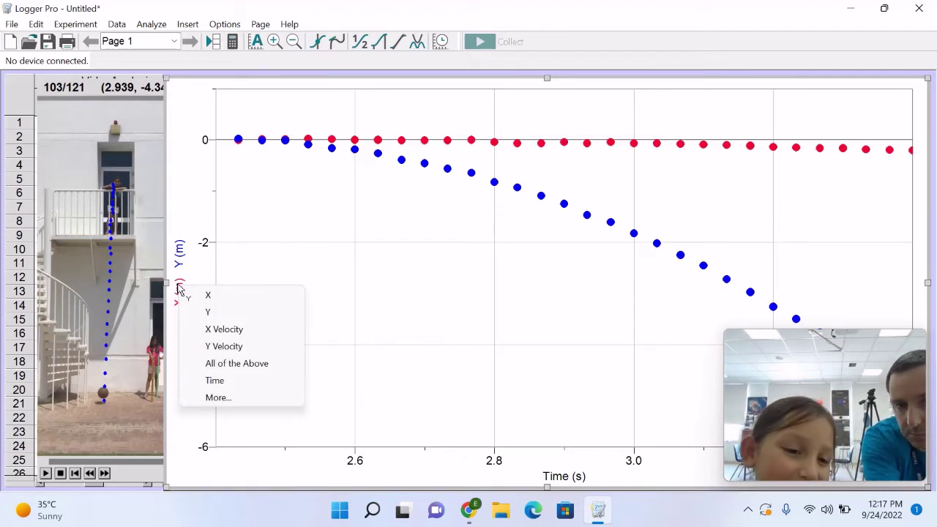
click(229, 399)
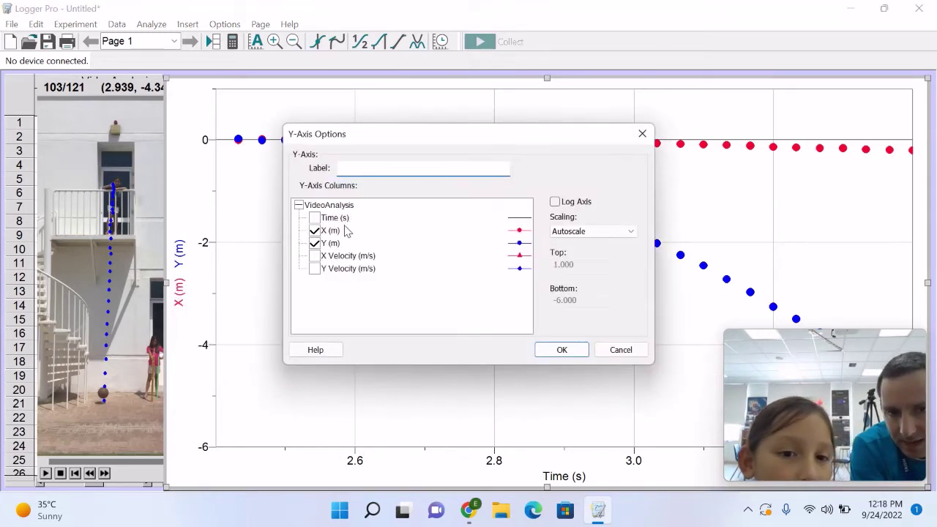
click(315, 231)
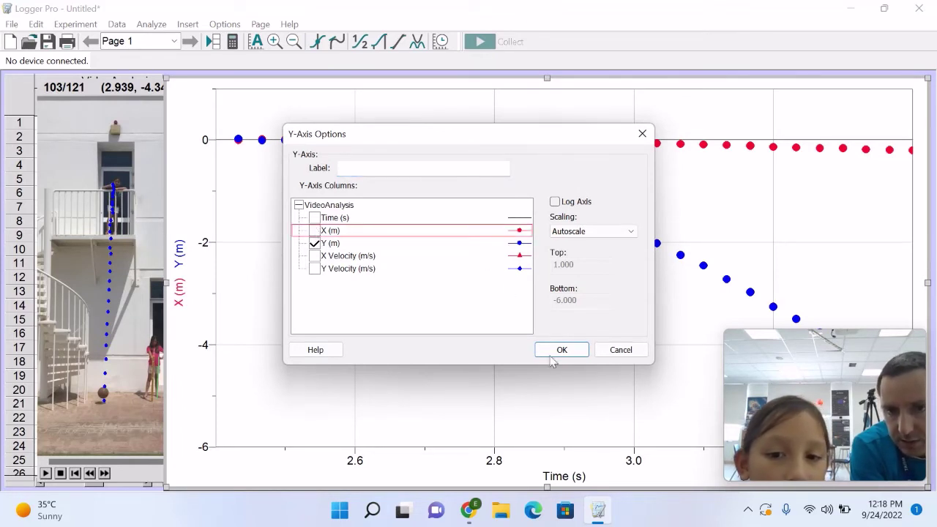
click(558, 351)
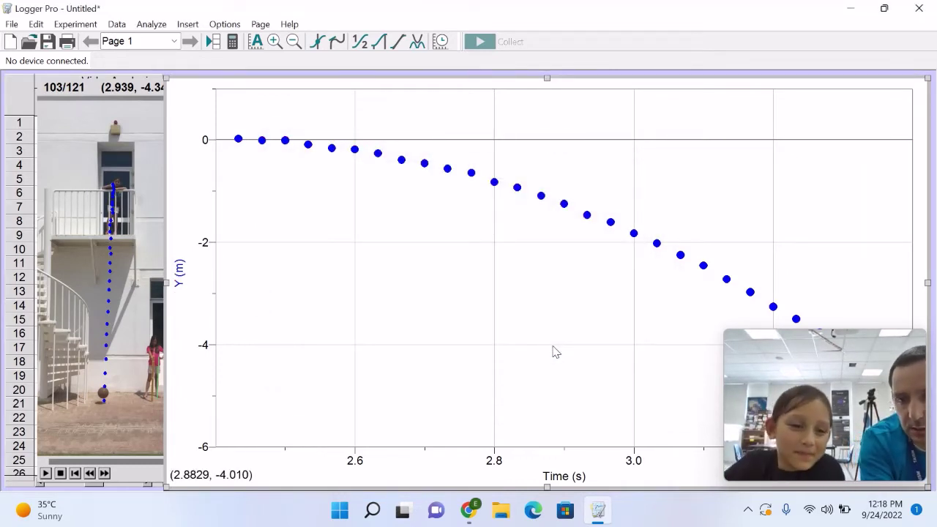
- Move the floating video preview aside so the Y (m) vs time graph is unobstructed beside it
mouse_move(733, 363)
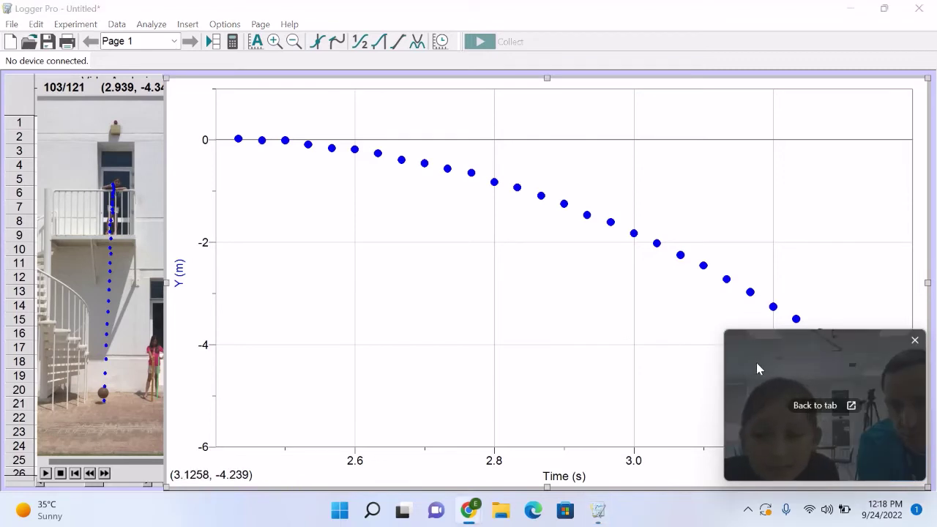
drag(756, 363, 246, 365)
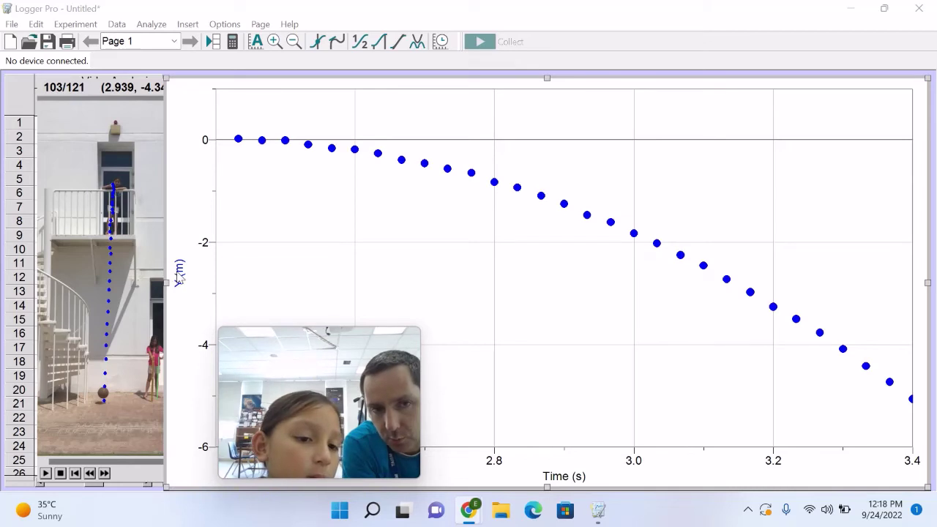
- Replace Y (m) with Y Velocity (m/s) as the graph's vertical-axis column
click(176, 275)
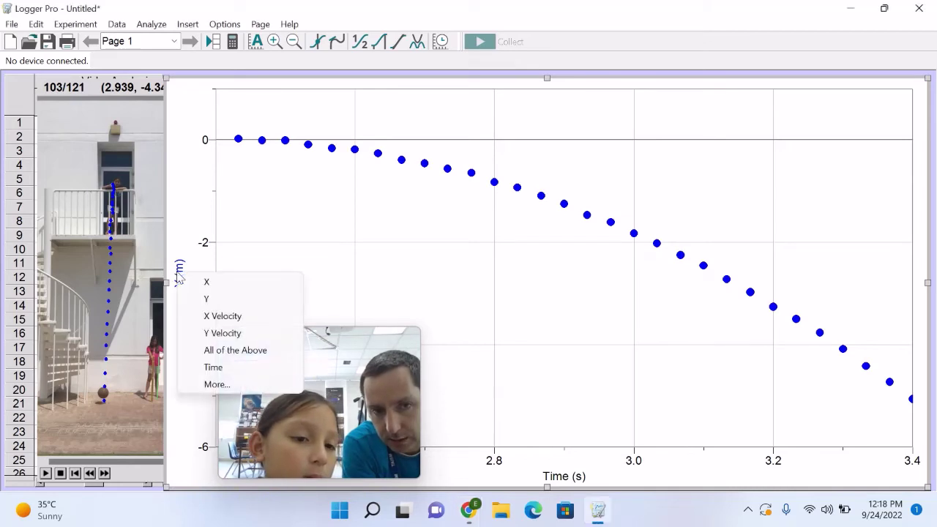
click(217, 384)
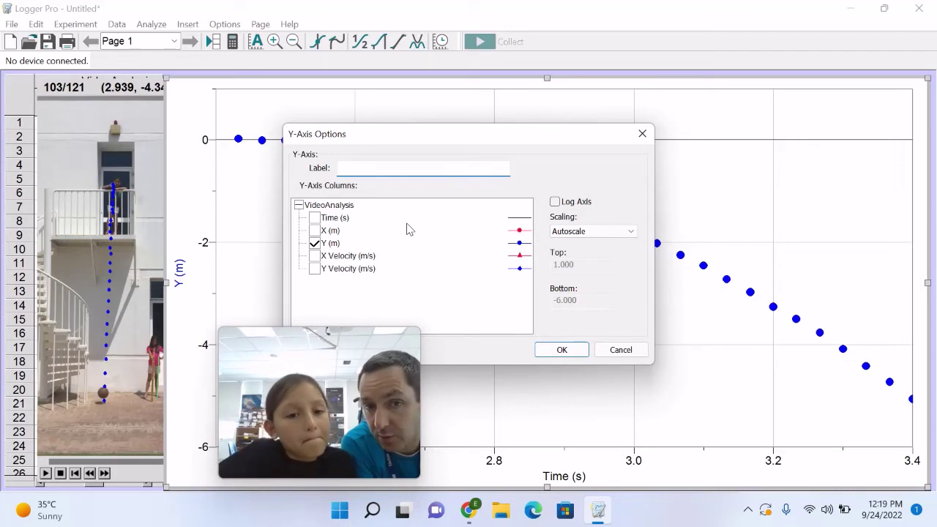
click(315, 244)
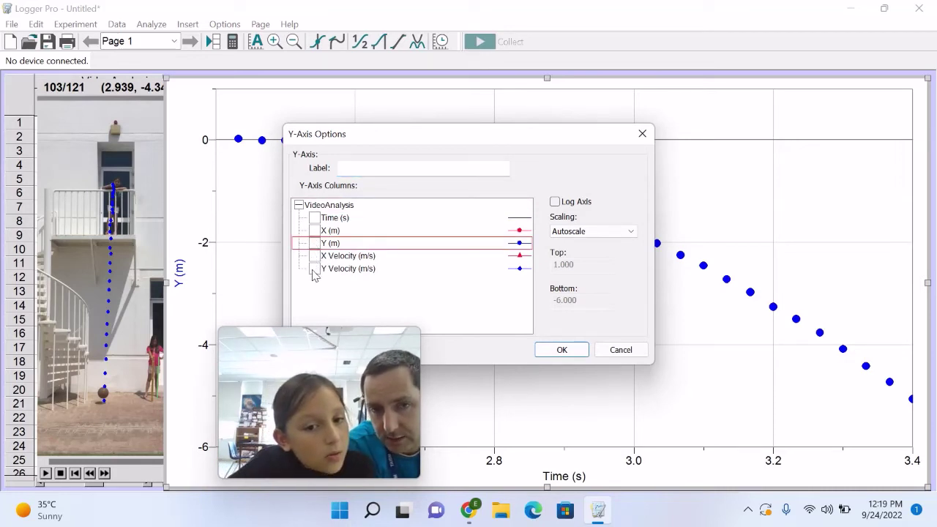
click(314, 269)
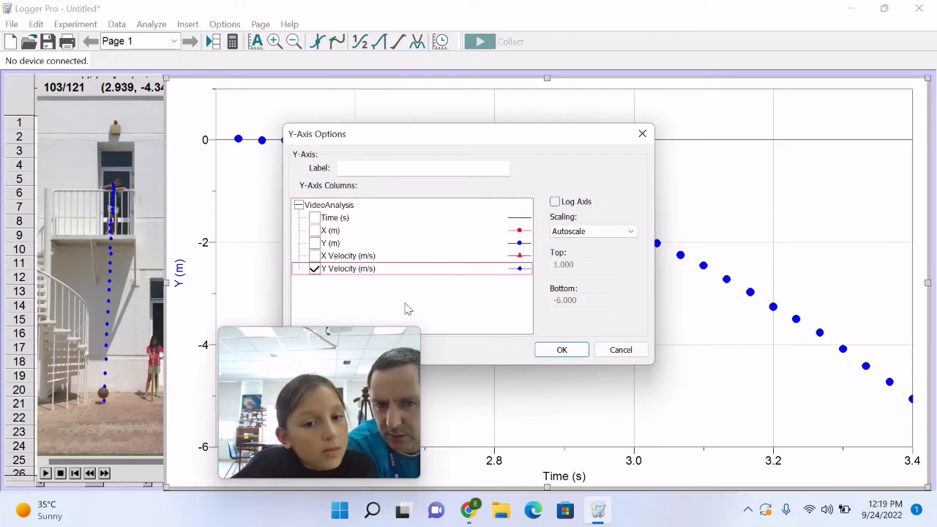
click(554, 351)
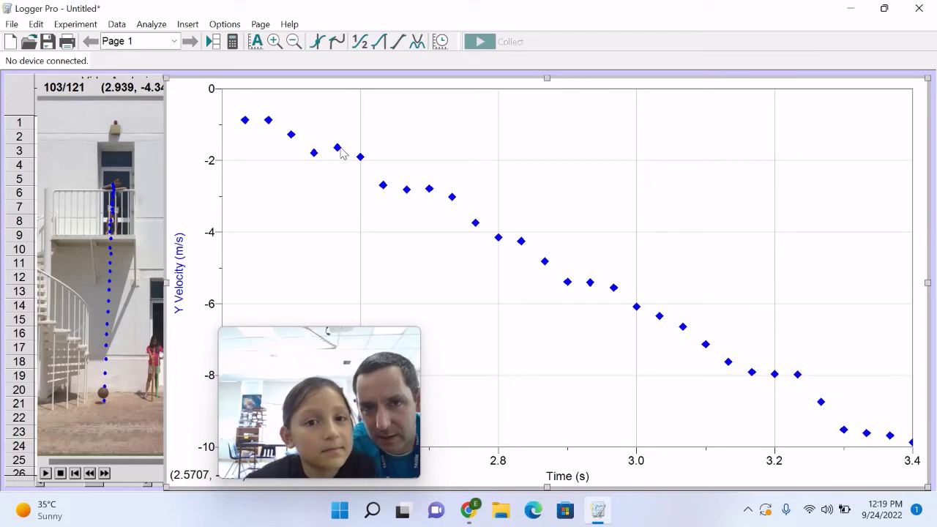
- Apply a linear fit to the Y Velocity data over a selected time range
click(399, 44)
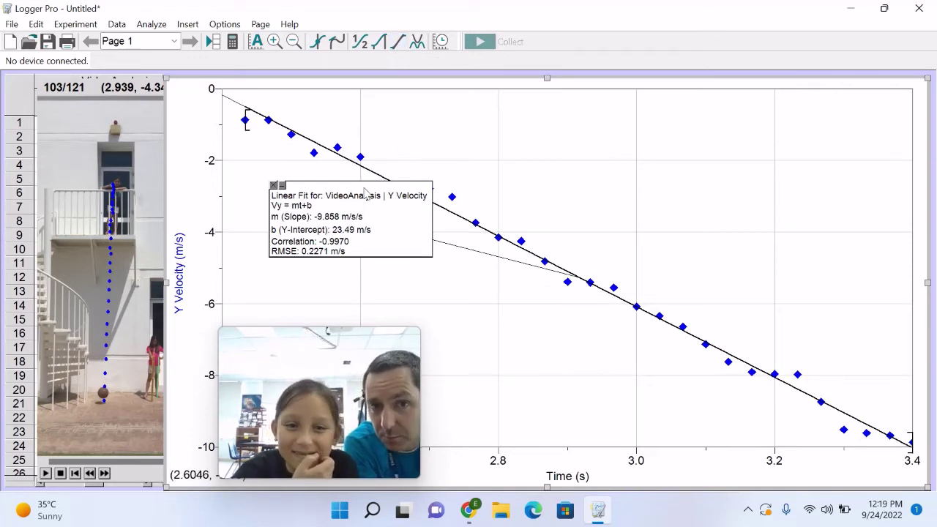
drag(362, 195, 515, 349)
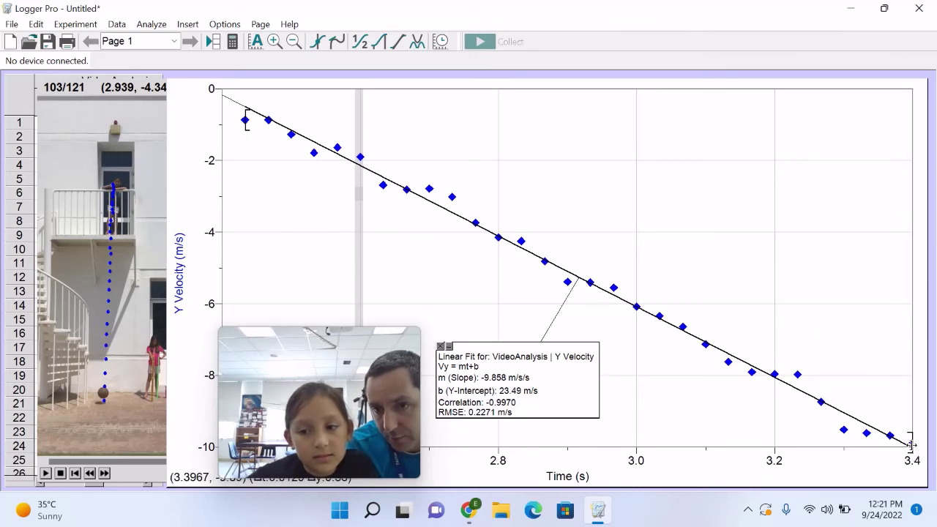
- Stretch the fit range to the last point for a -9.893 m/s/s slope, then glance at the Y Velocity definition
drag(912, 443, 912, 444)
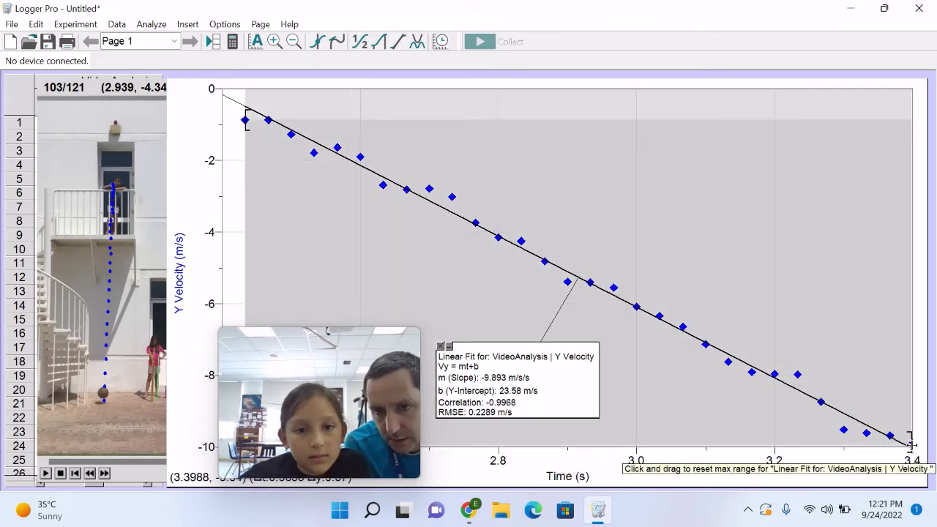
click(922, 376)
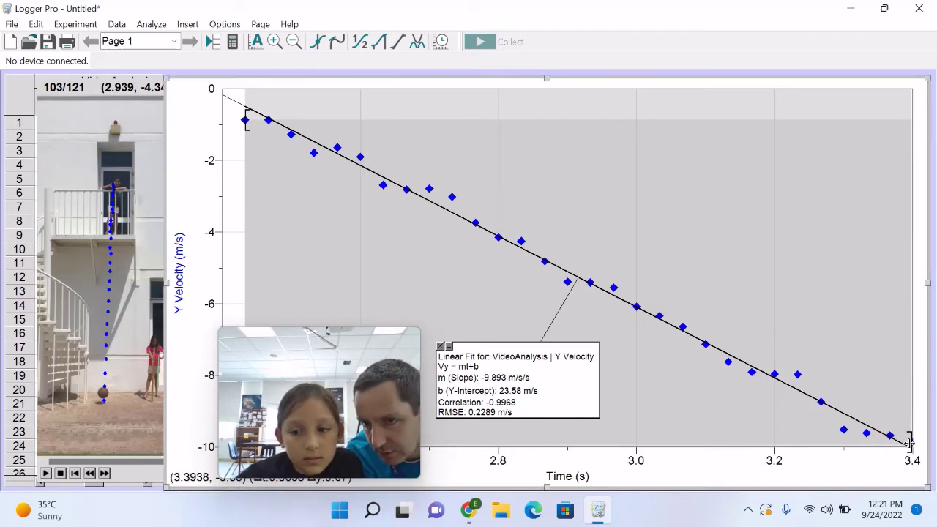
drag(910, 443, 908, 443)
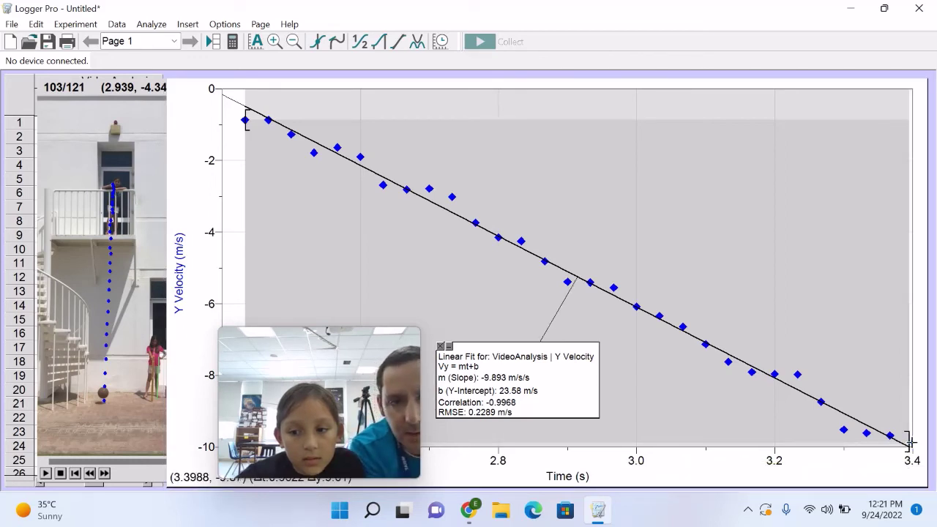
click(910, 443)
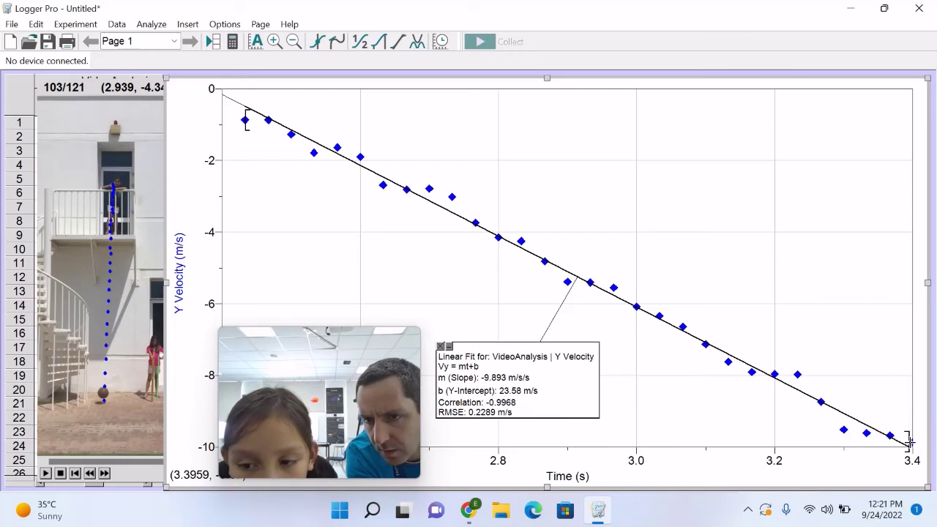
double_click(908, 443)
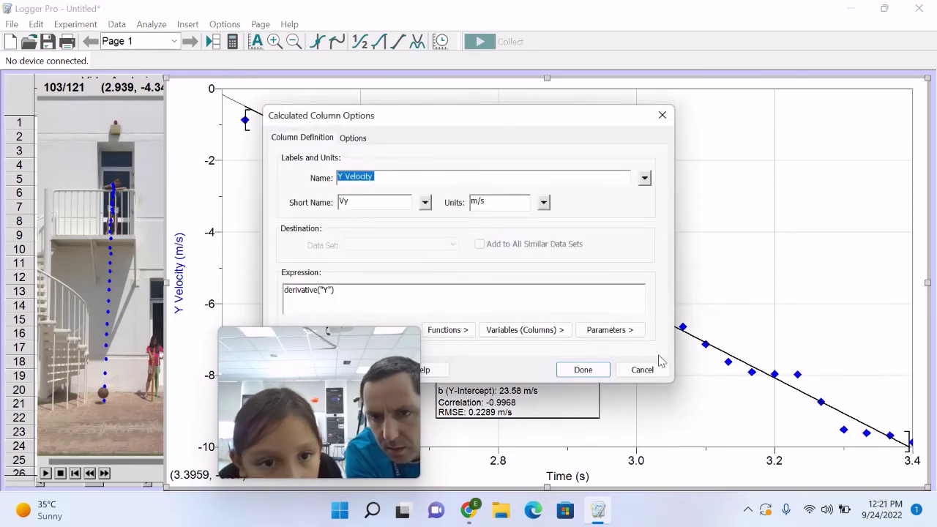
click(643, 370)
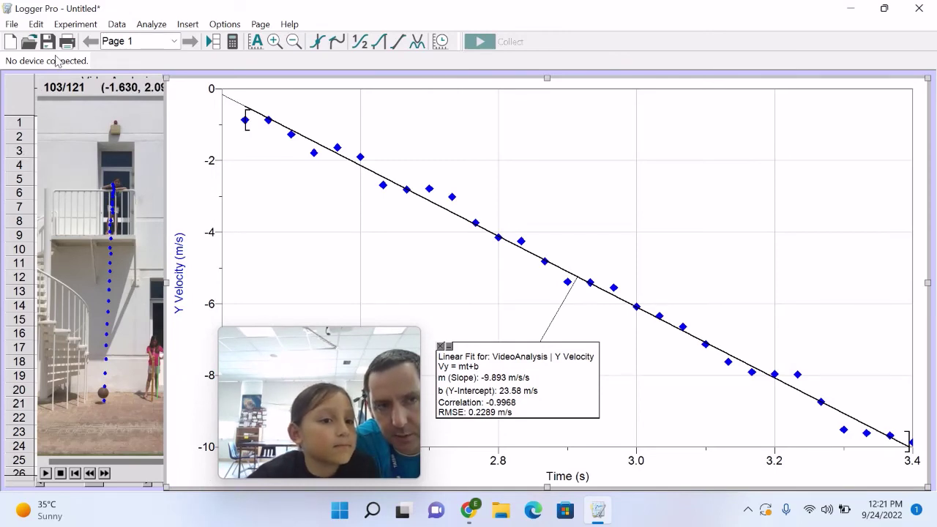
- Show the data table and scroll through the X and Y Velocity values down to row 30
click(18, 124)
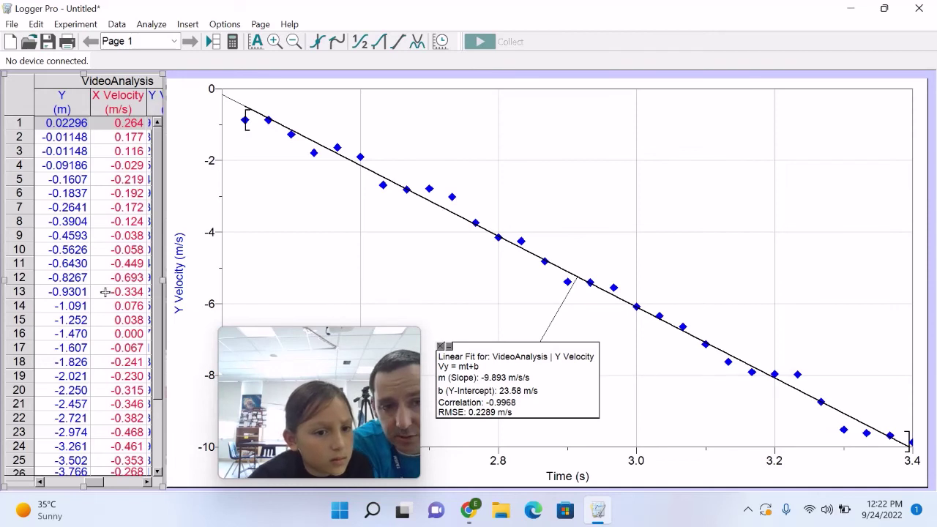
click(149, 484)
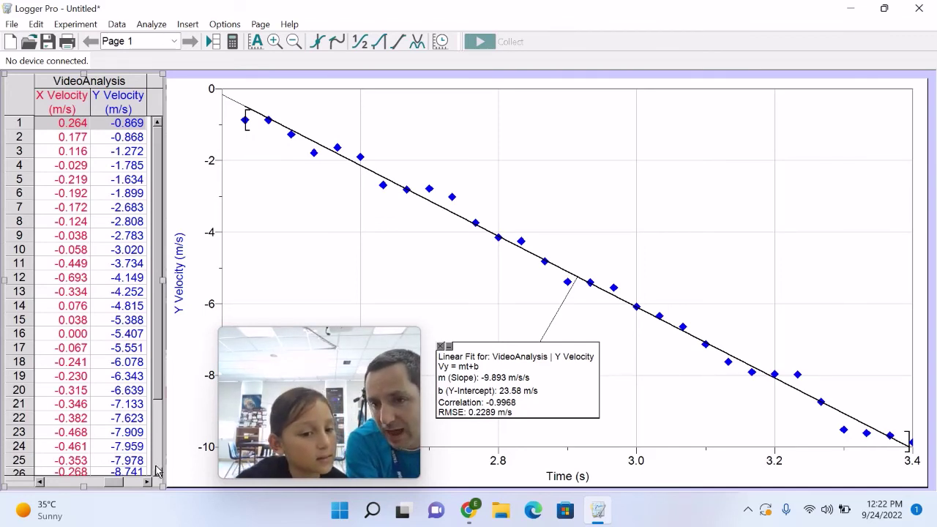
click(157, 472)
click(158, 472)
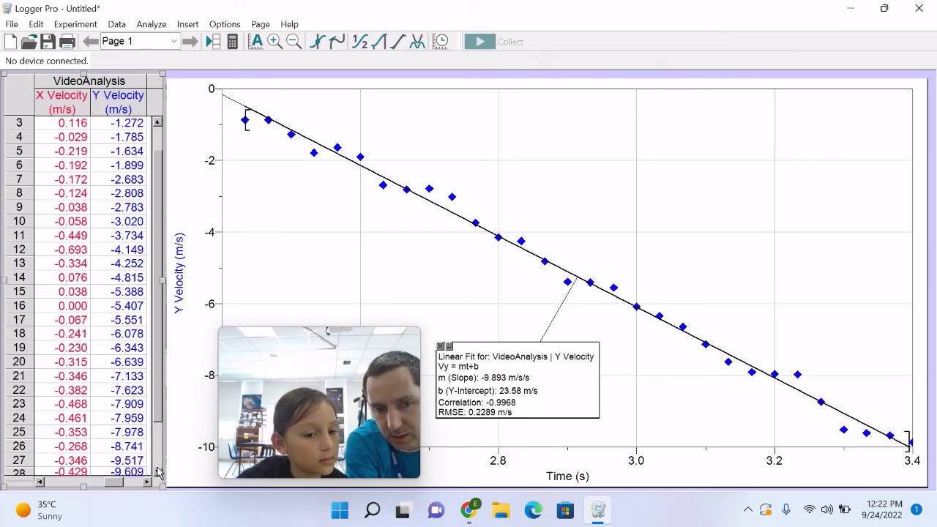
click(158, 472)
click(157, 472)
click(157, 473)
click(158, 472)
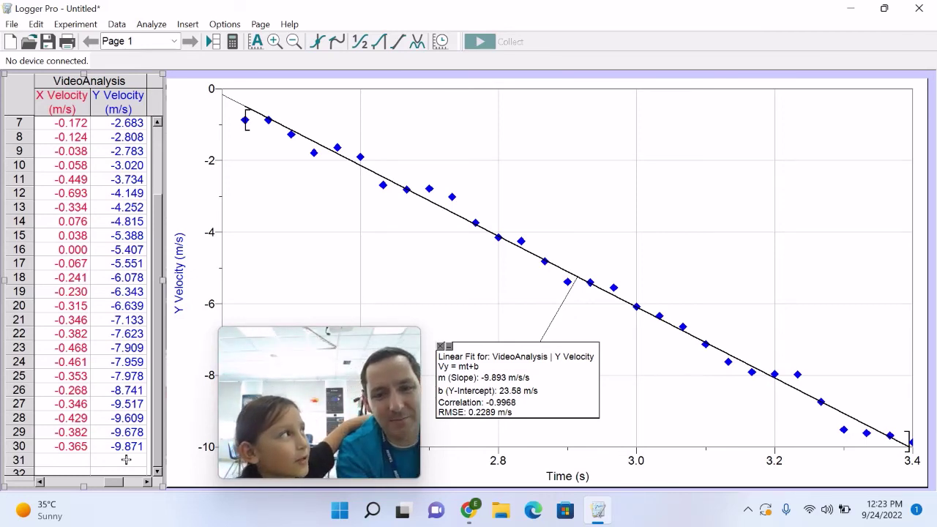
middle_click(471, 524)
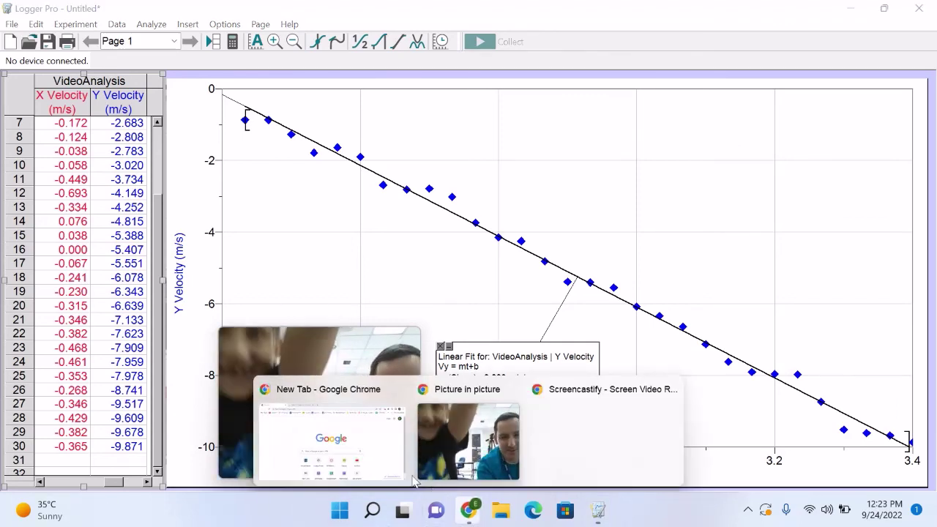